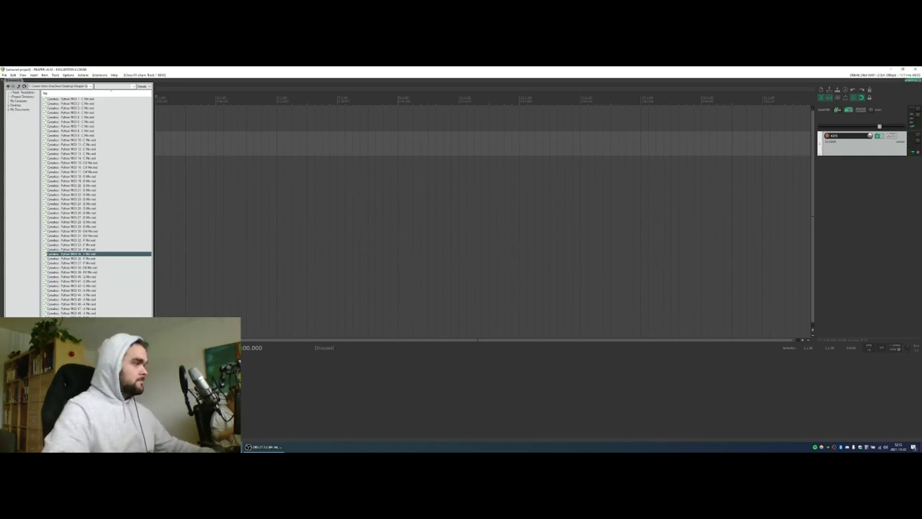
Add a second DecentSampler instance to the keys track's effect chain.
key("Return")
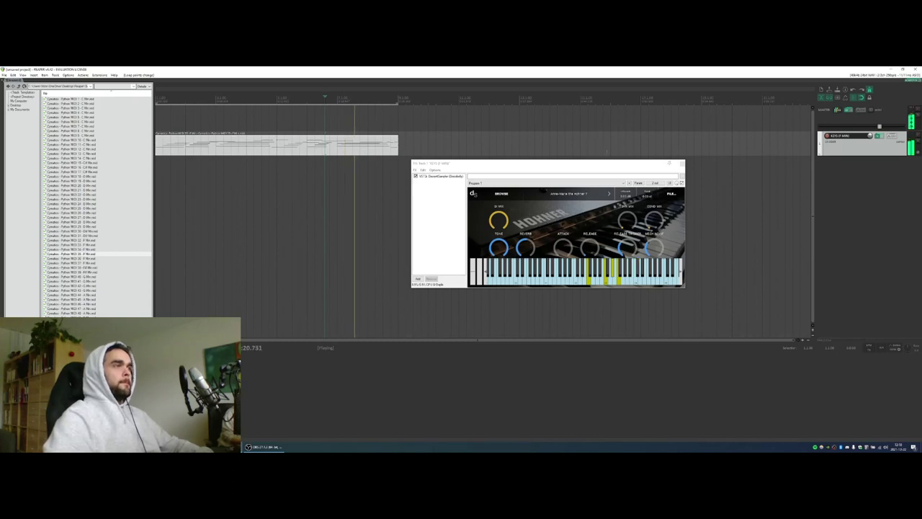
left_click(438, 197)
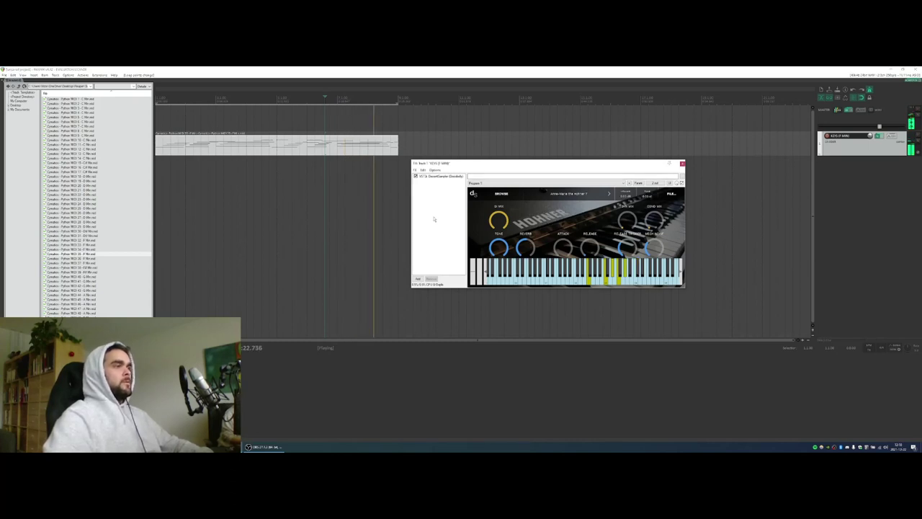
double_click(440, 187)
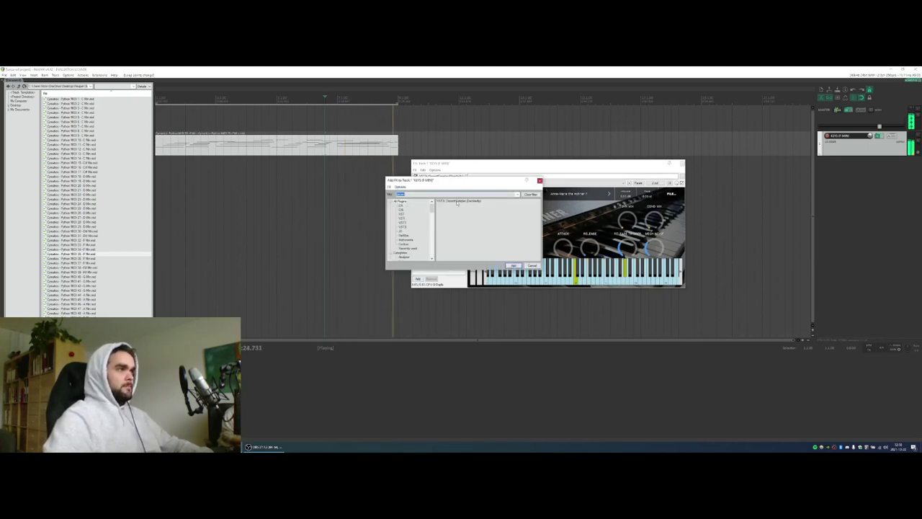
double_click(455, 201)
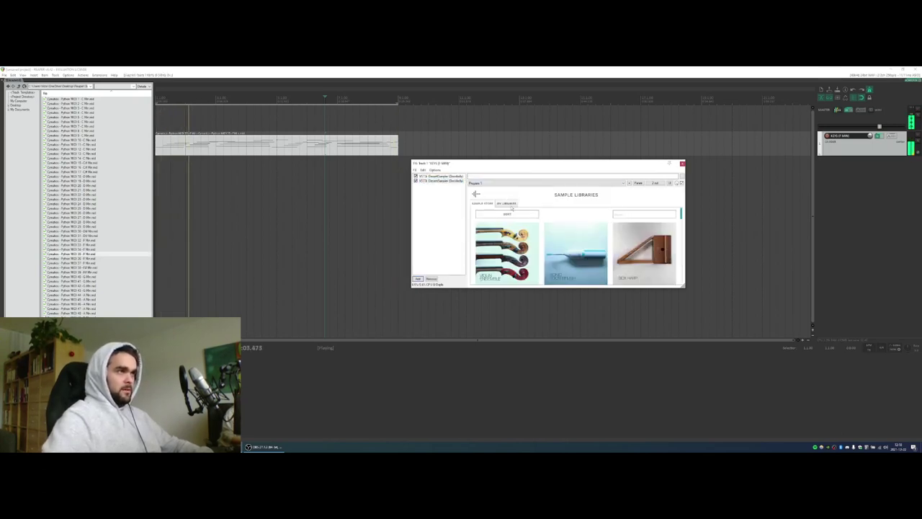
Load the Box Harp library's Combined preset in the second sampler, then close the effects window and stop playback.
left_click(507, 203)
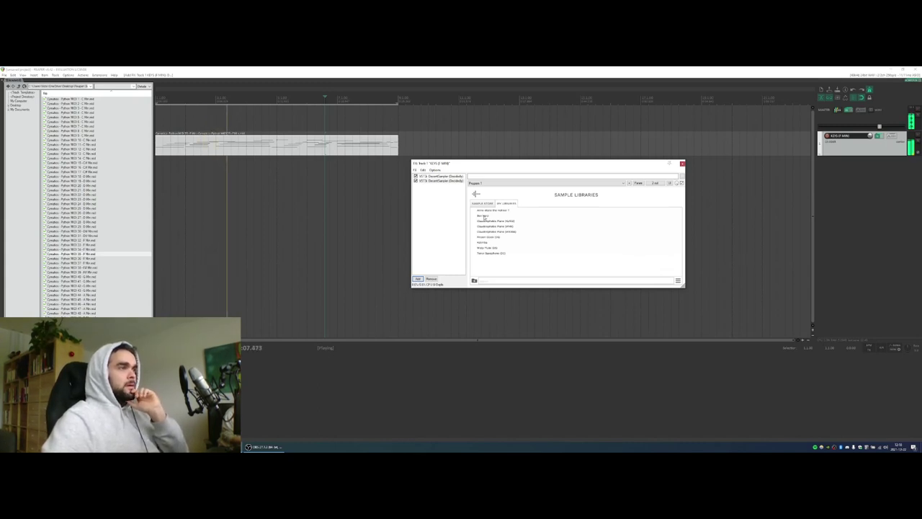
left_click(545, 215)
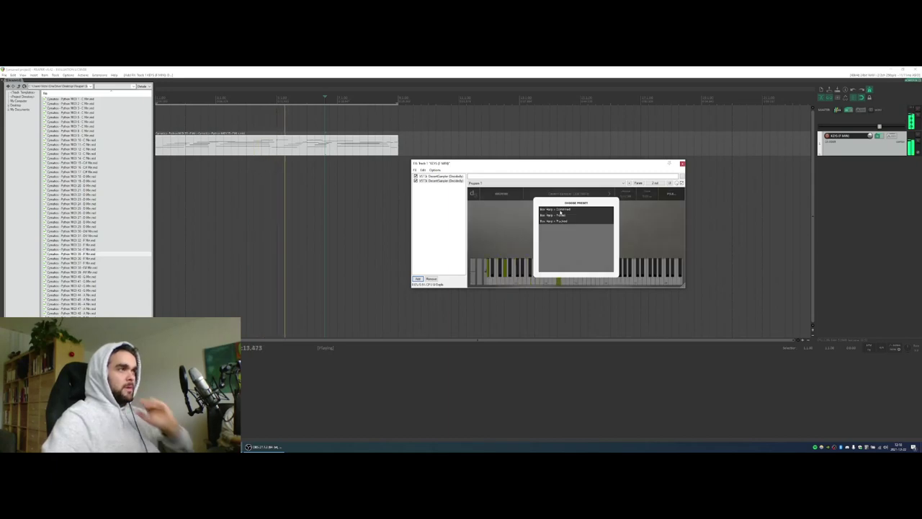
left_click(560, 211)
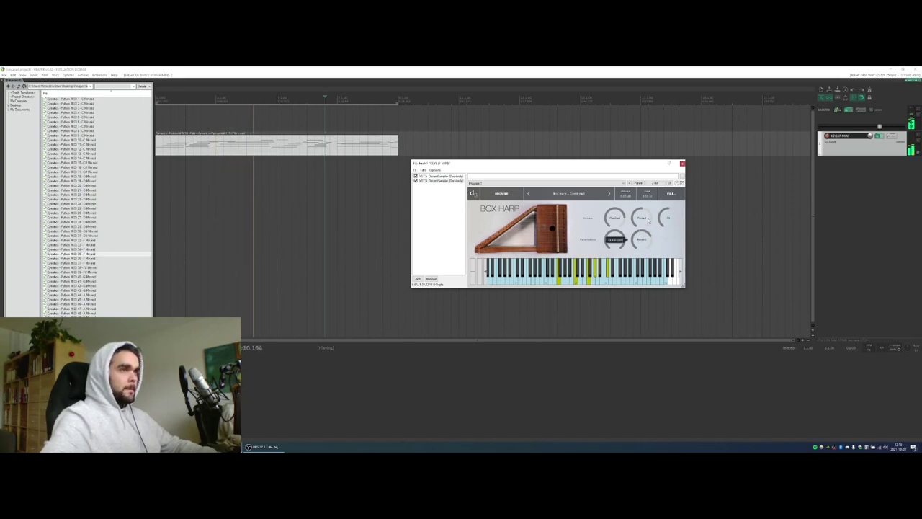
key("Escape")
key("space")
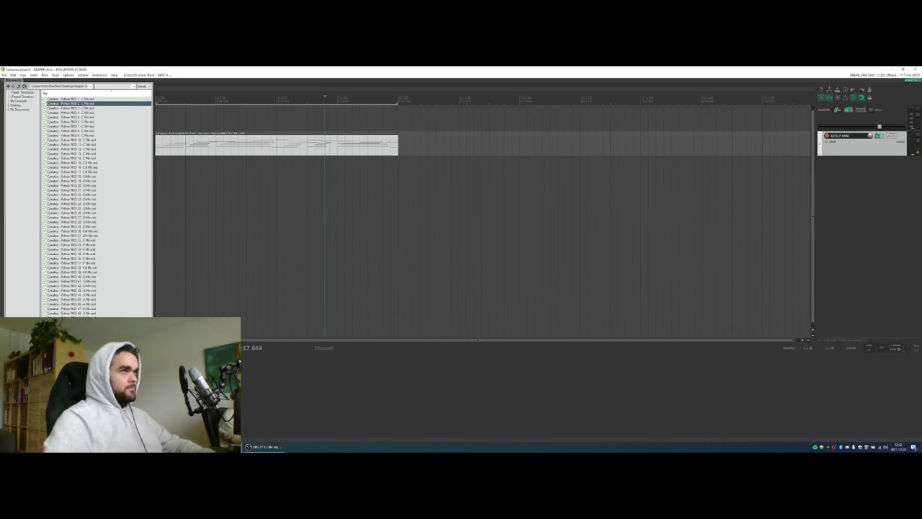
Create a second track below the keys track and add DecentSampler to it.
double_click(859, 175)
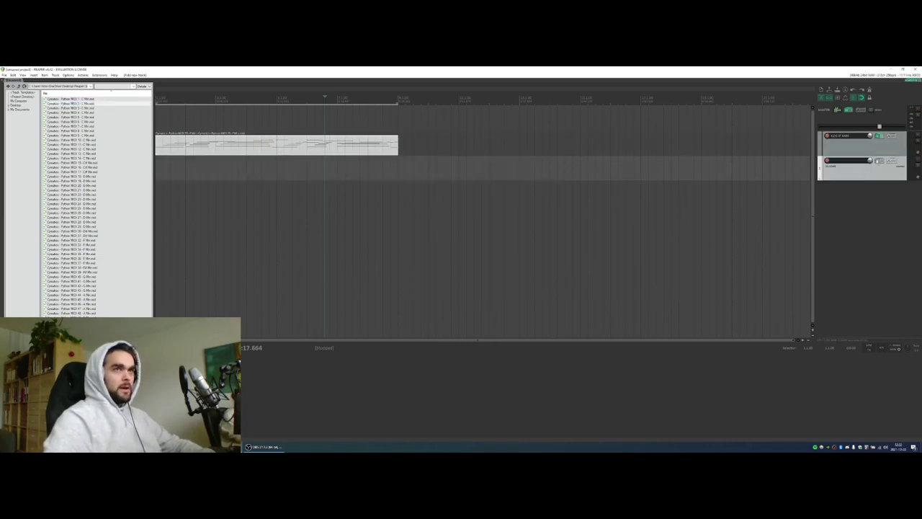
left_click(877, 160)
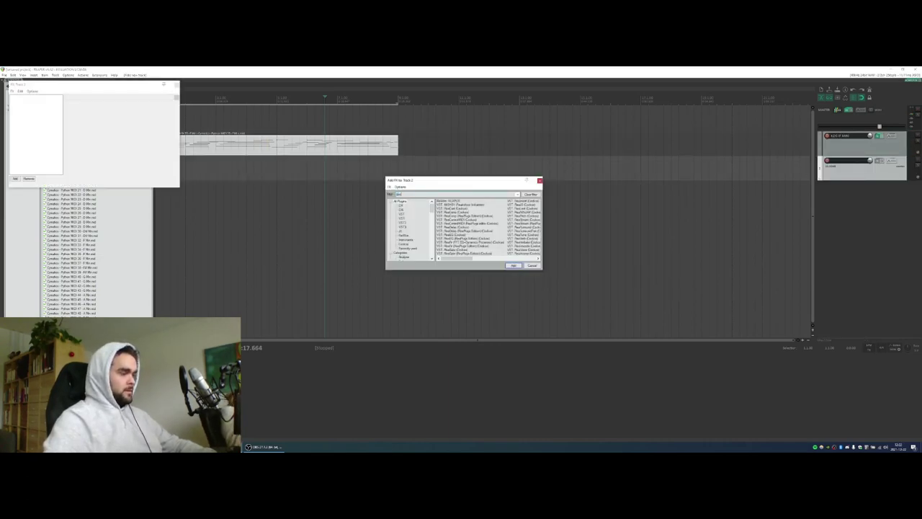
double_click(458, 204)
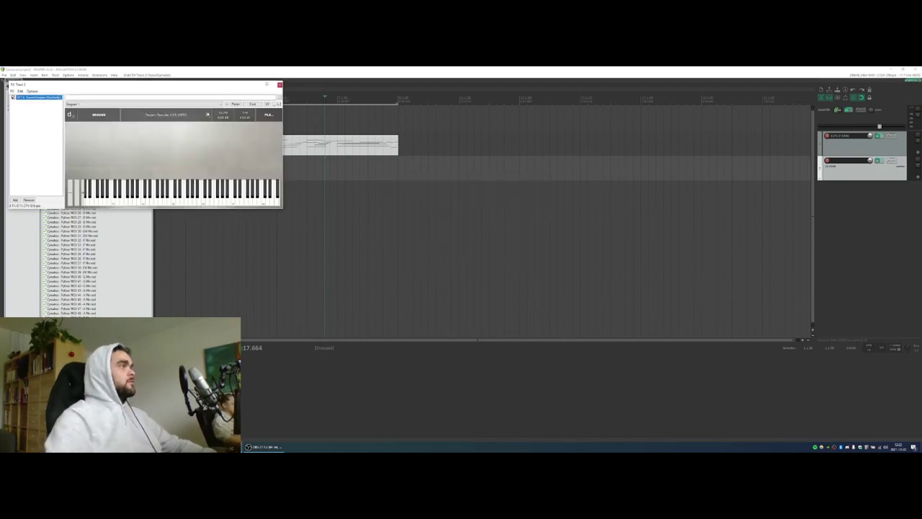
Load the Frozen Glock library into the new track's sampler and move its window clear of the media browser.
left_click(117, 116)
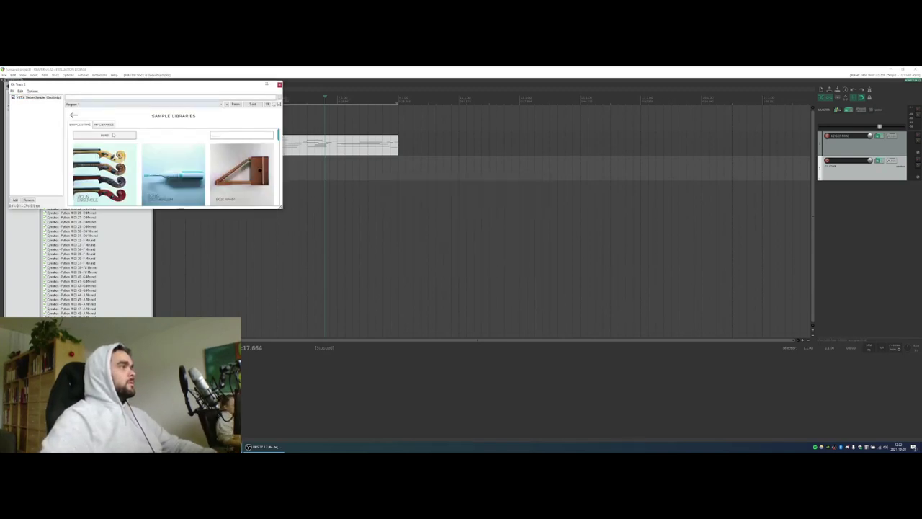
left_click(103, 125)
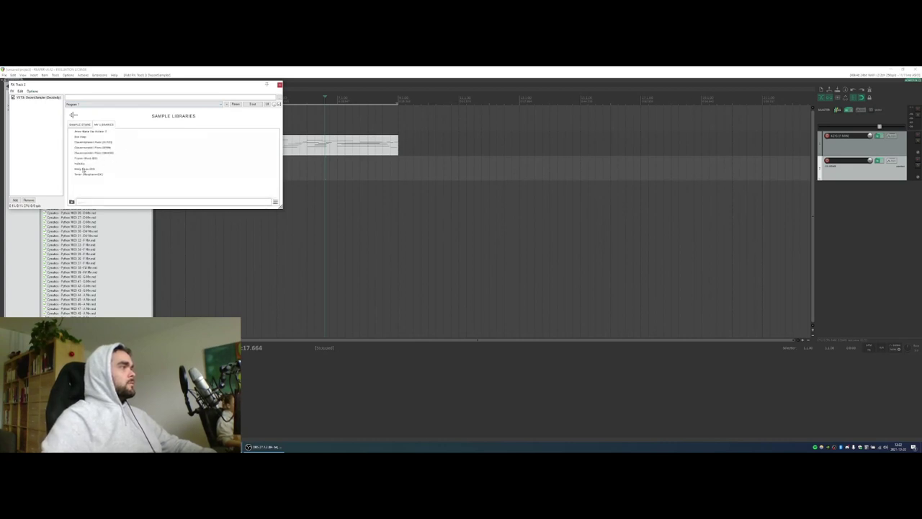
left_click(86, 159)
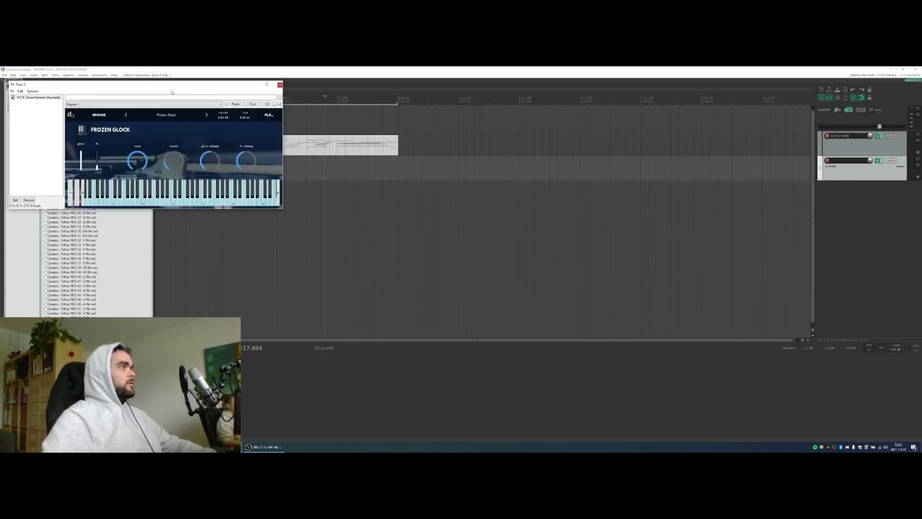
left_click_drag(171, 90, 509, 214)
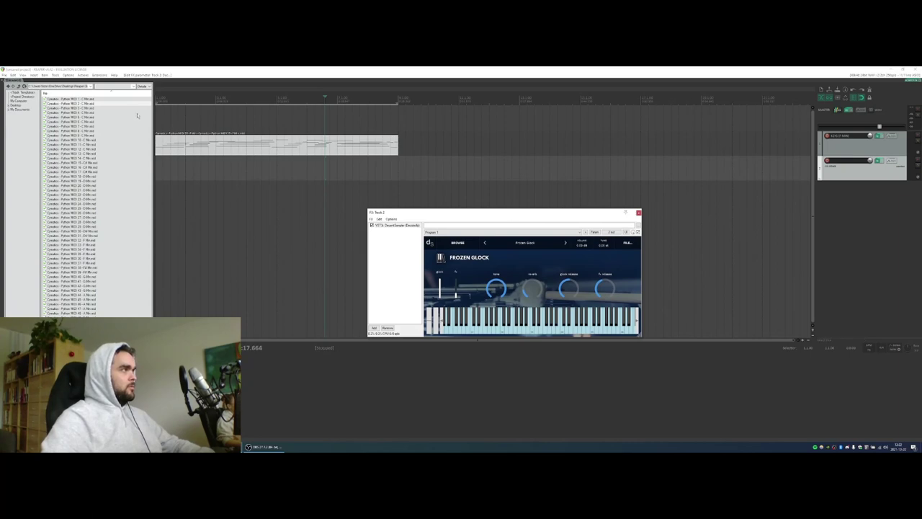
Place the Cymatics Python MIDI 2 - C Min file at the start of the second track and select all its notes for editing.
left_click_drag(69, 103, 158, 171)
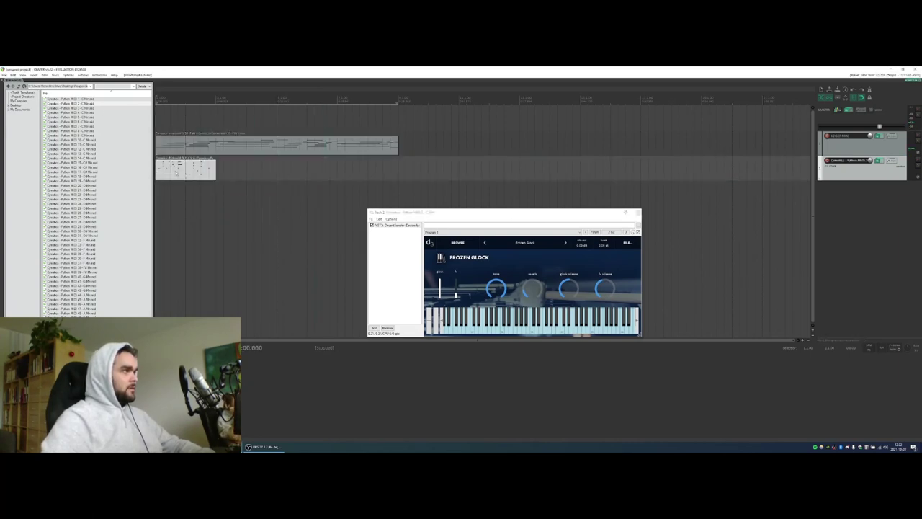
double_click(168, 171)
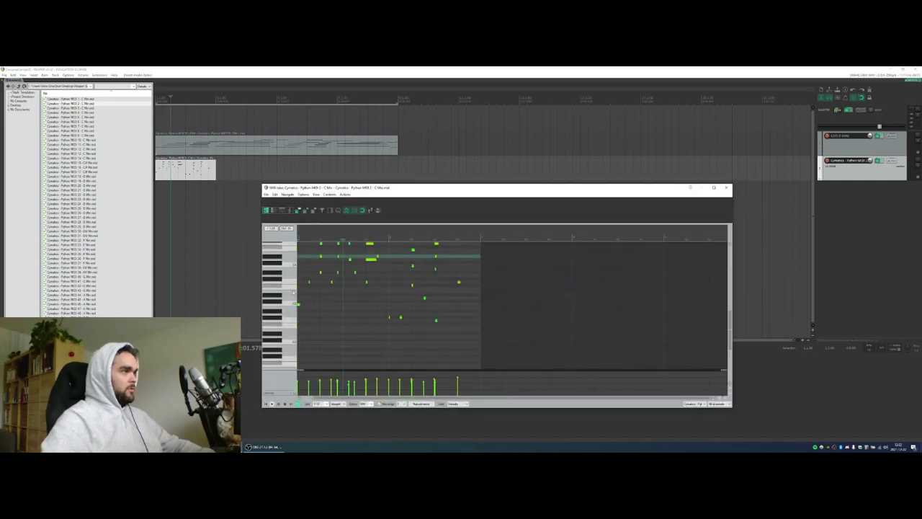
scroll(317, 309, "up", 1)
left_click_drag(477, 336, 276, 245)
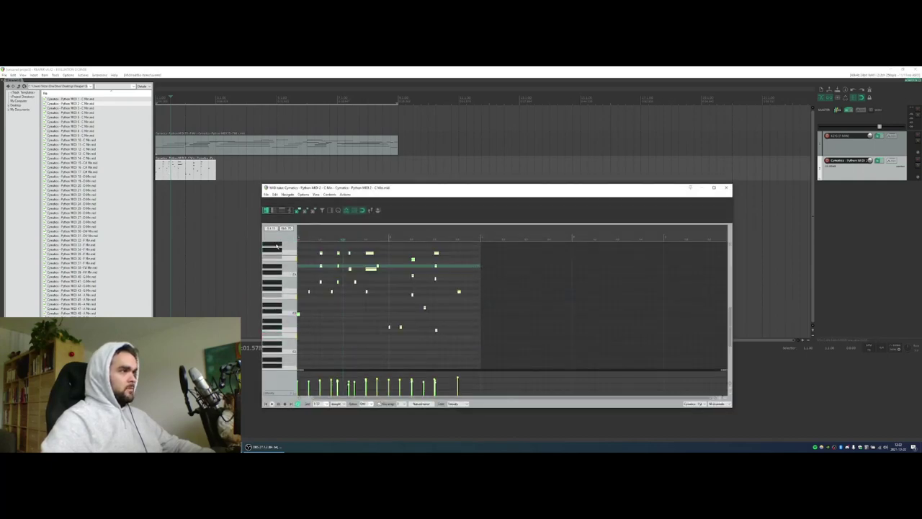
left_click(380, 404)
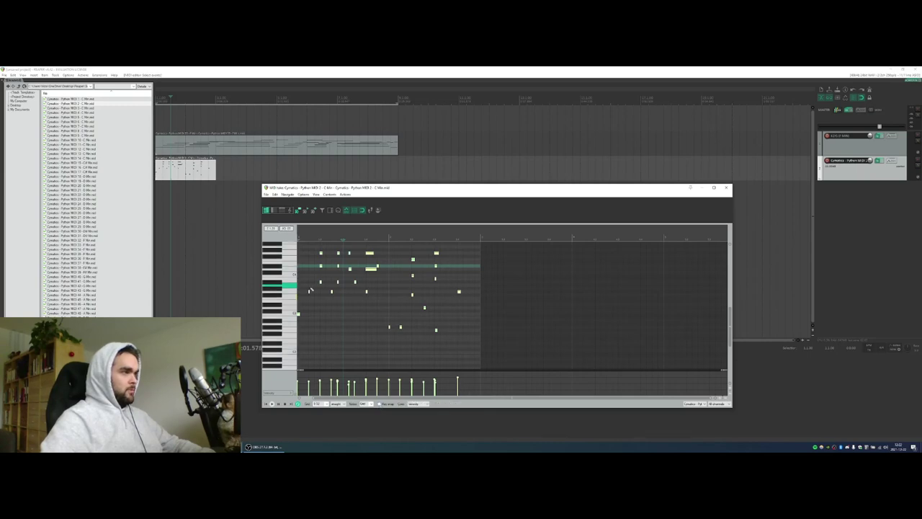
scroll(299, 313, "left", 1)
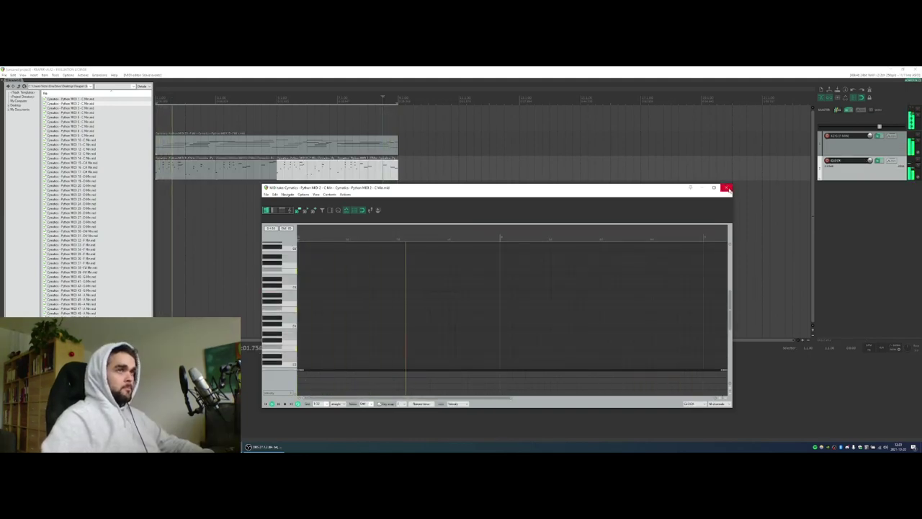
left_click(727, 188)
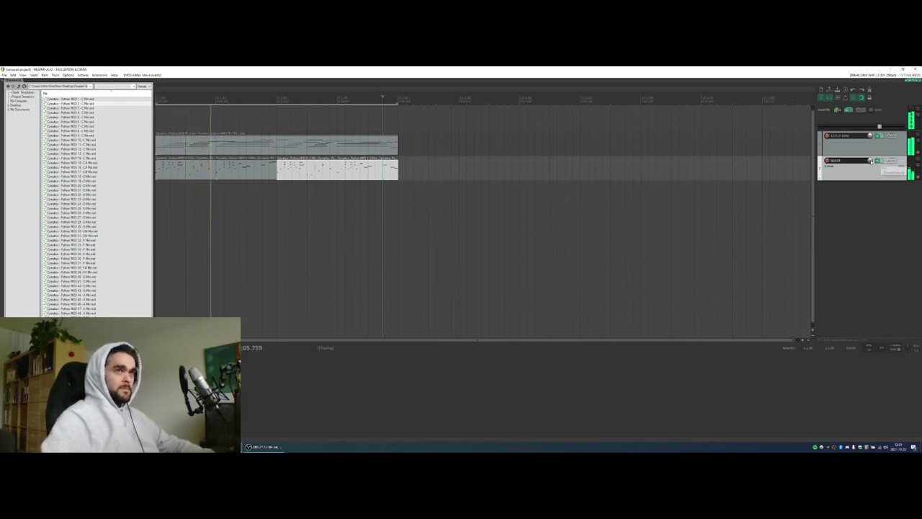
Adjust the glock track's volume and move the Origin effect to the end of the keys track's effect chain.
left_click_drag(887, 164, 887, 171)
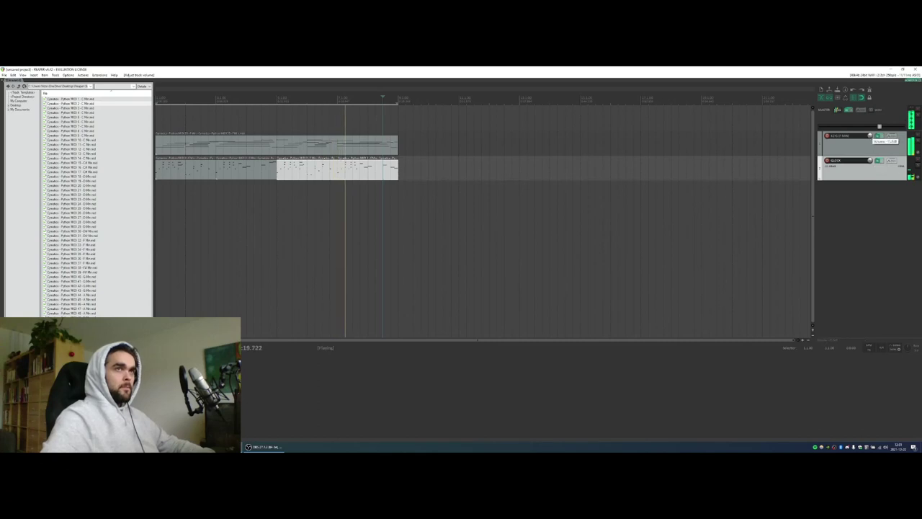
left_click(877, 136)
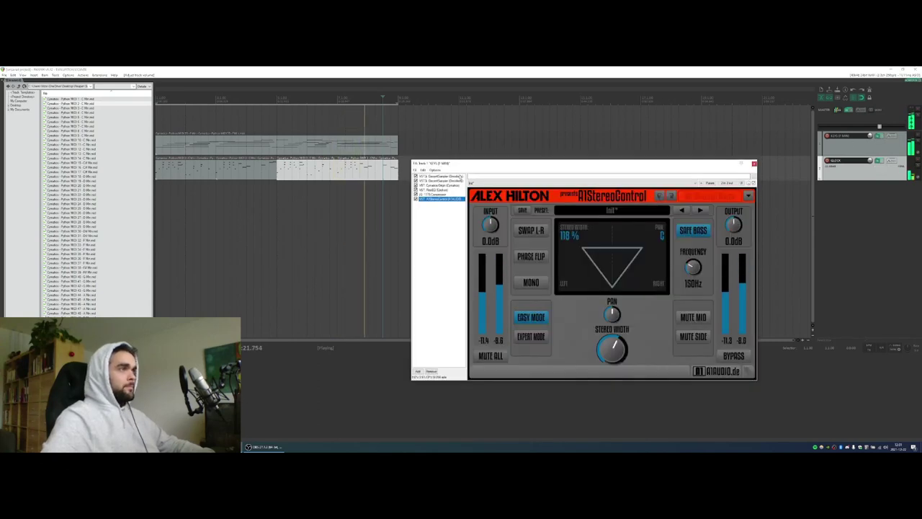
left_click_drag(437, 185, 435, 204)
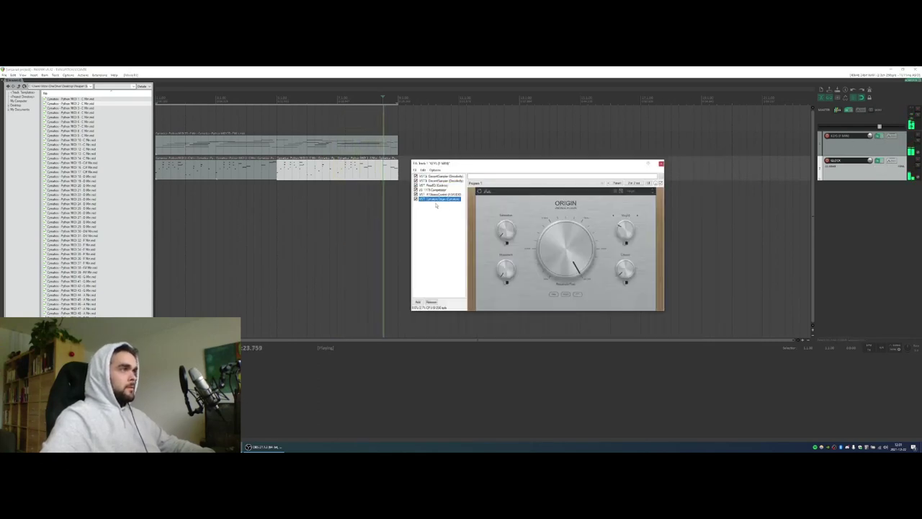
left_click(438, 194)
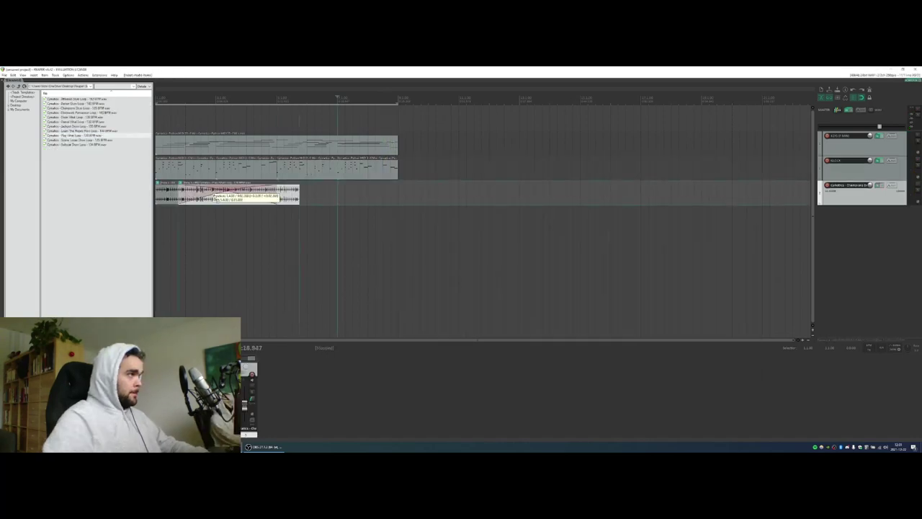
Copy the hi-hat loop to the second half of the section on its track and play the arrangement.
left_click_drag(214, 195, 313, 196)
key("space")
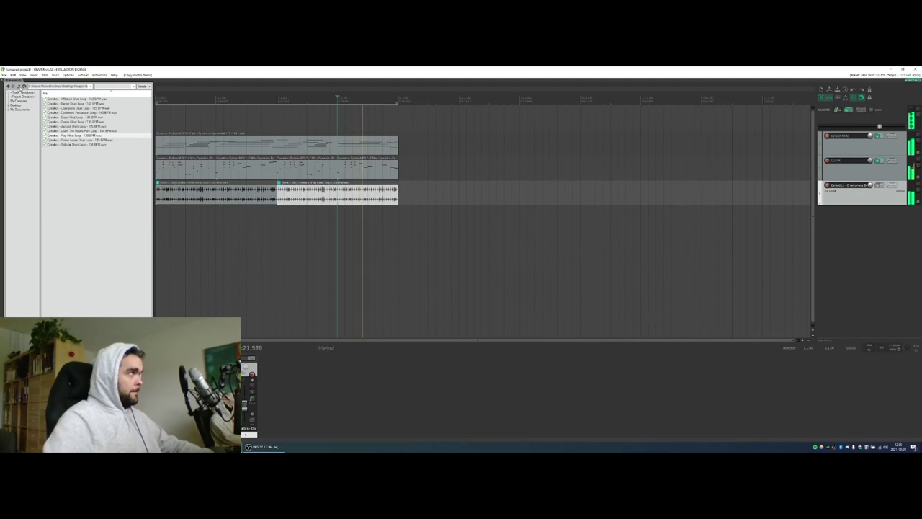
left_click(22, 87)
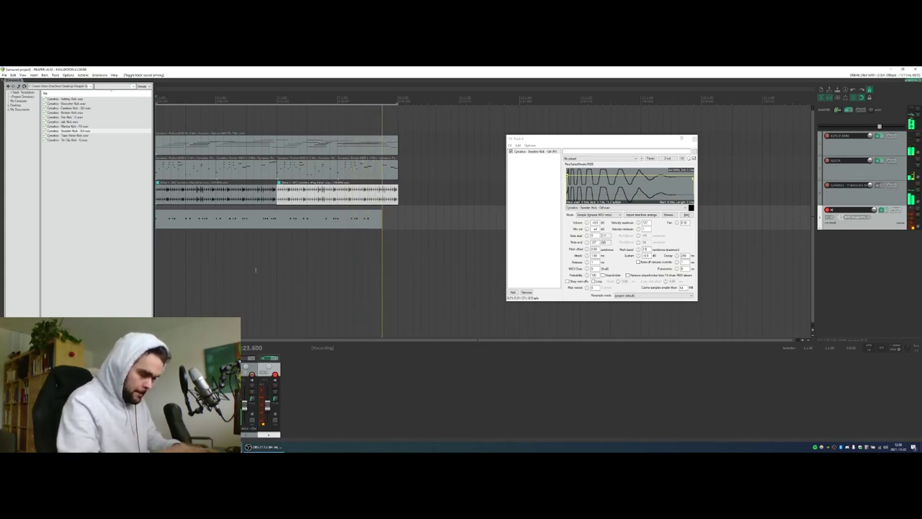
Finish recording the kick pattern and the rimshot pattern as MIDI on their own tracks.
key("space")
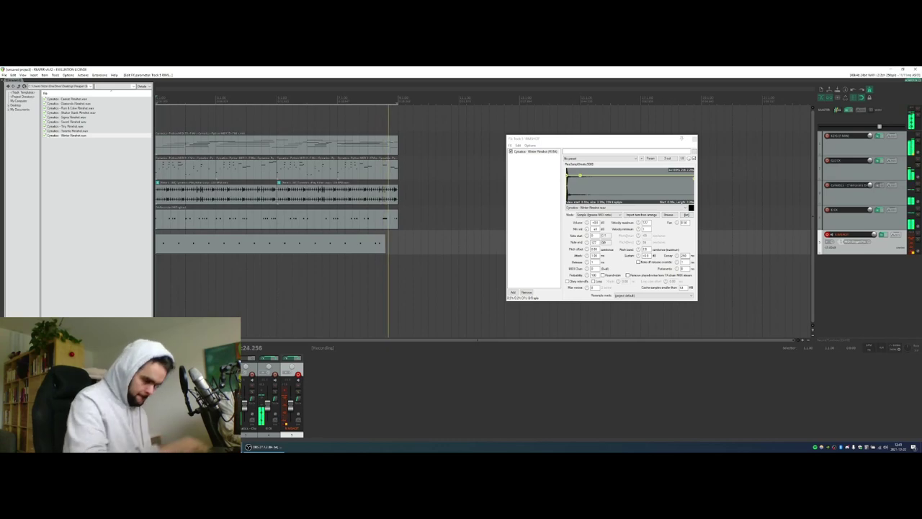
key("space")
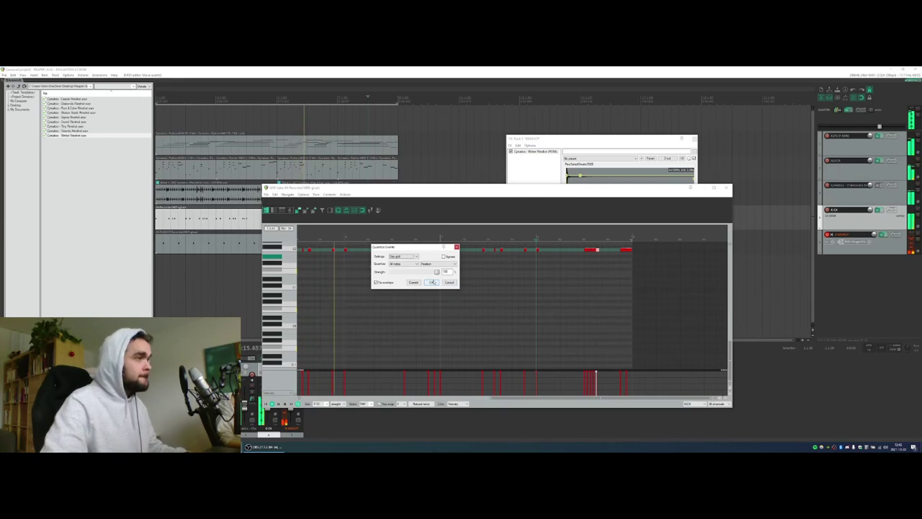
Quantize the positions of all notes in the kick clip to the grid at 100% strength and close the MIDI editor.
left_click(431, 282)
left_click(727, 188)
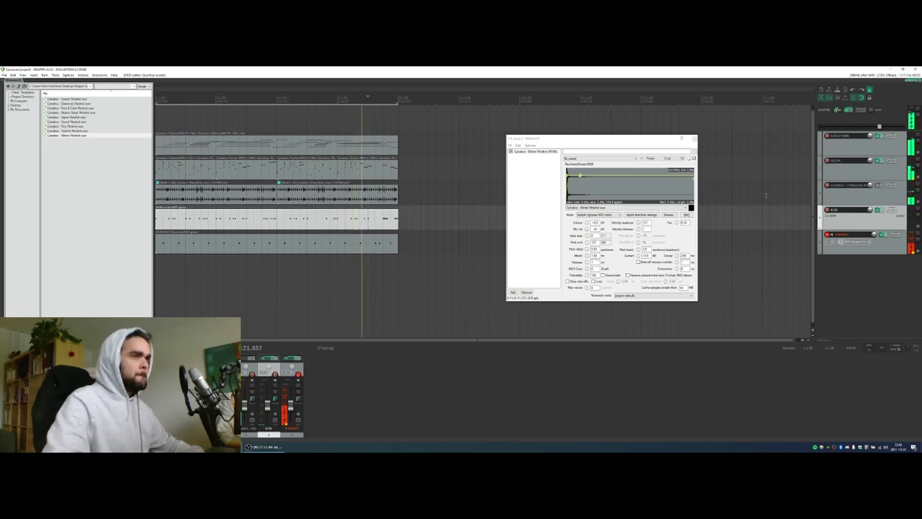
Open the recorded rimshot clip in the MIDI editor and select the rimshot note just before the edit cursor.
double_click(214, 244)
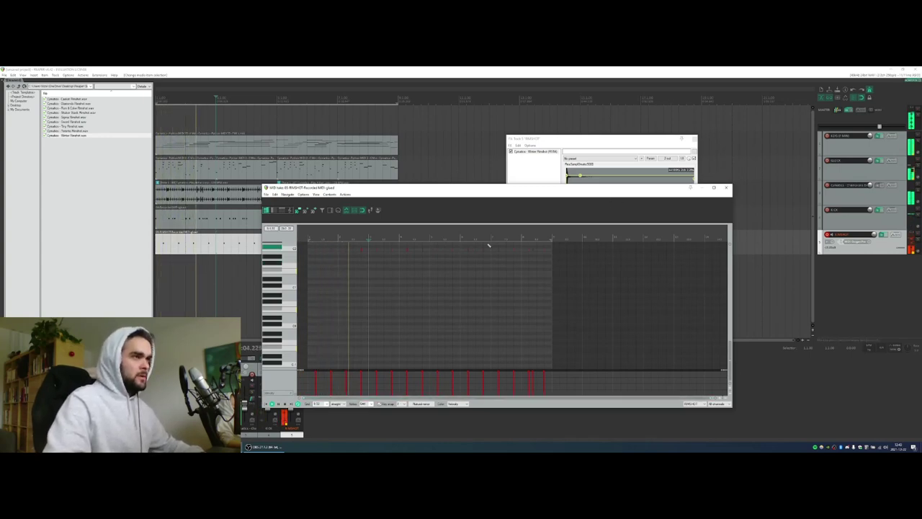
scroll(461, 291, "up", 3)
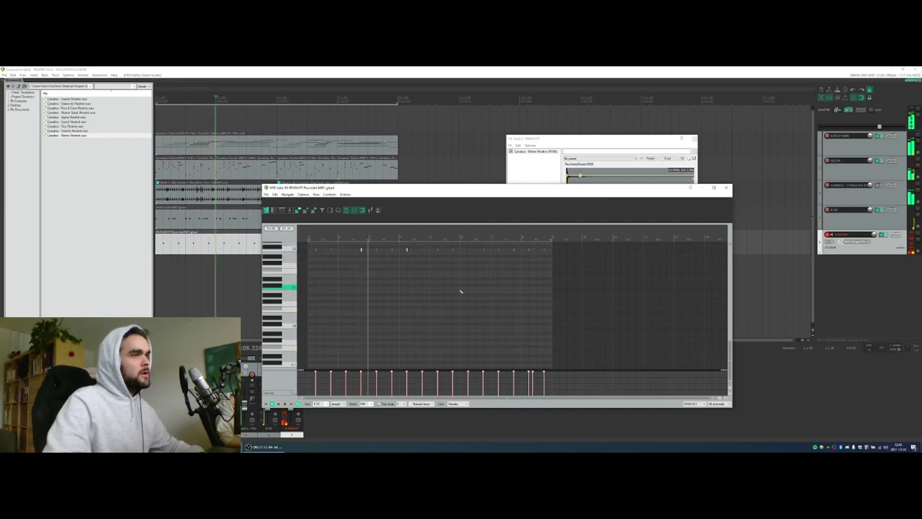
scroll(432, 262, "up", 5)
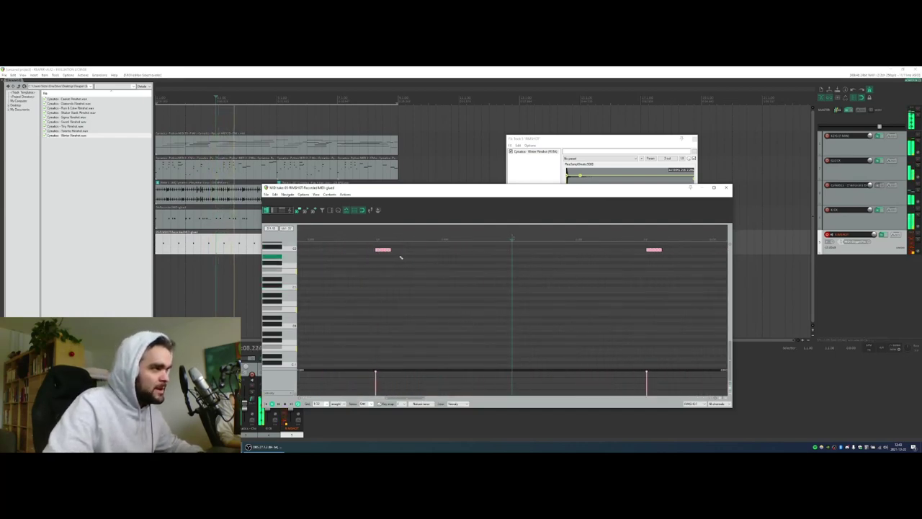
scroll(396, 260, "down", 3)
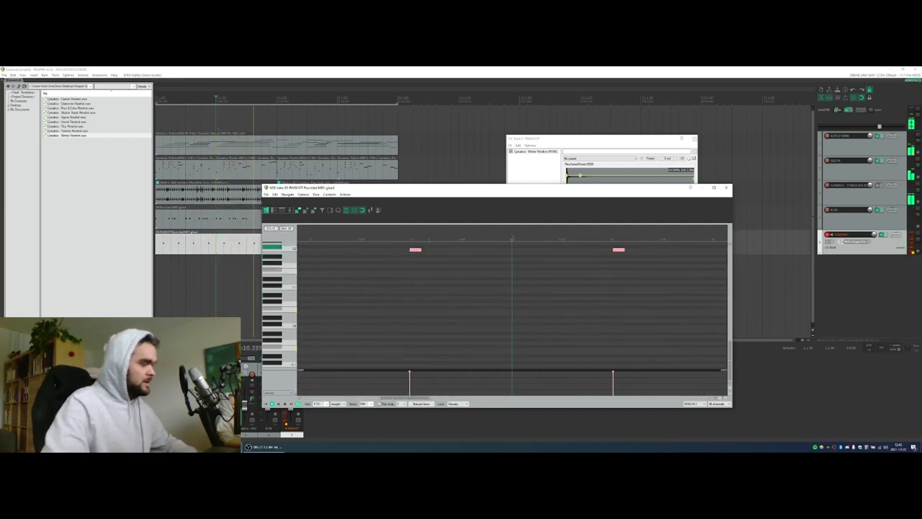
left_click(416, 250)
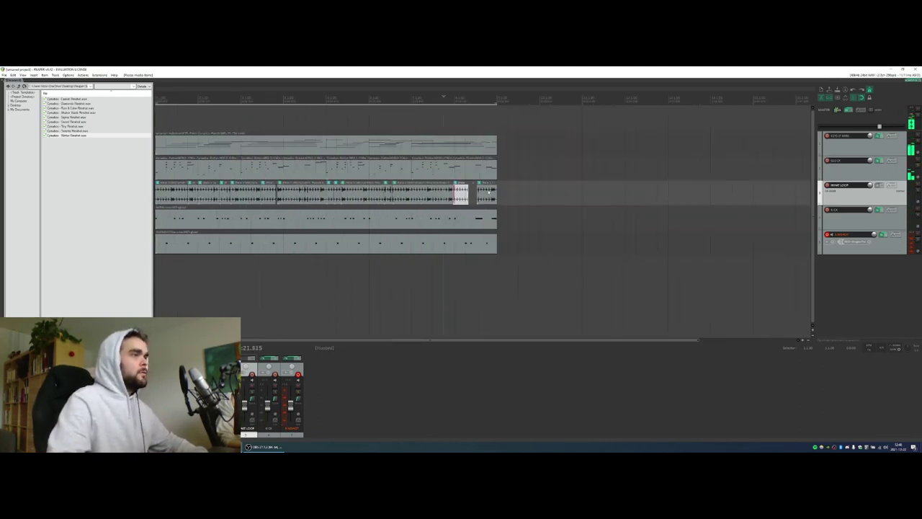
Glue all the hi-hat loop slices on their track into one continuous clip and play the arrangement.
left_click(489, 191)
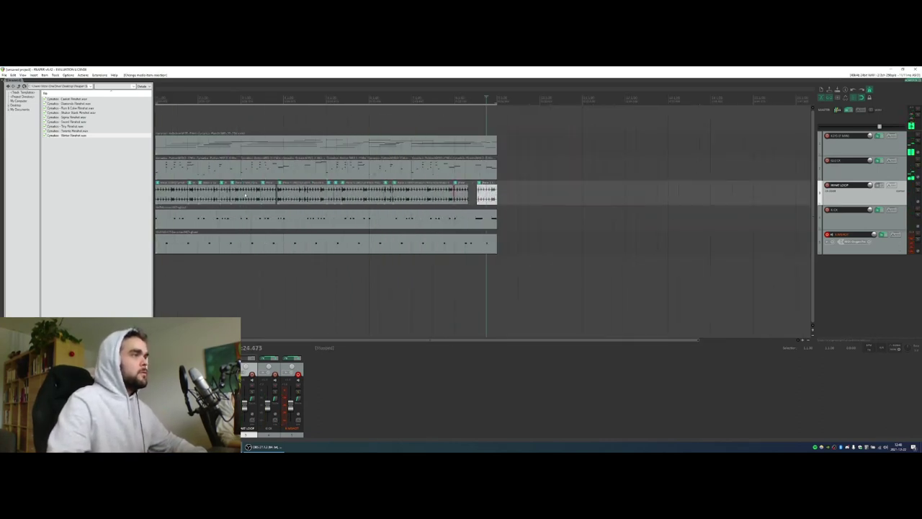
right_click(170, 199)
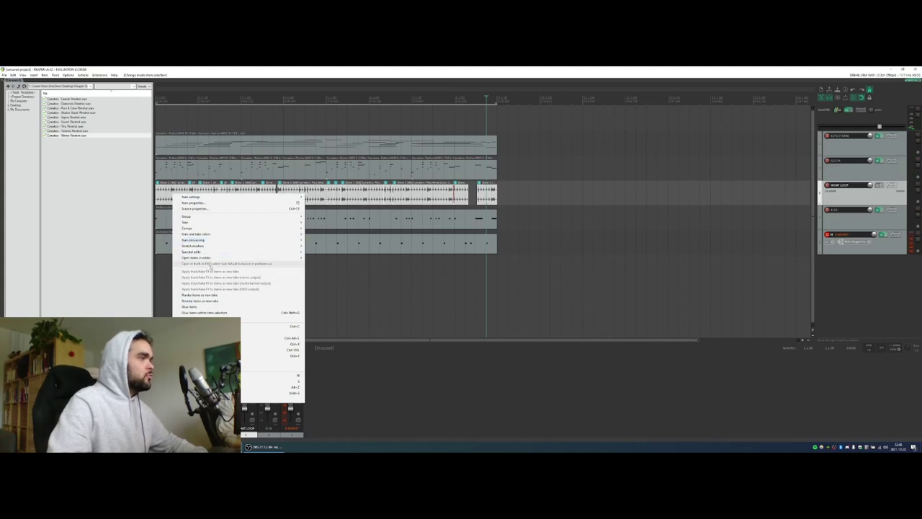
left_click(209, 306)
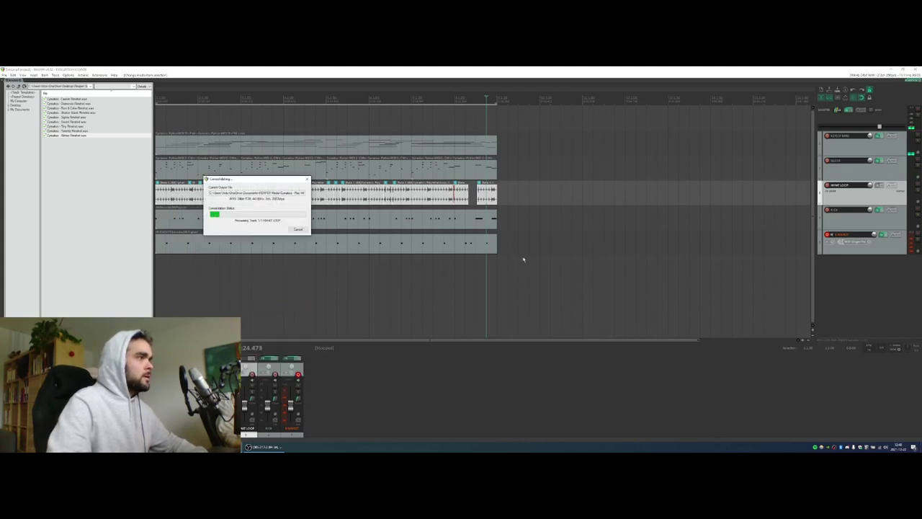
key("space")
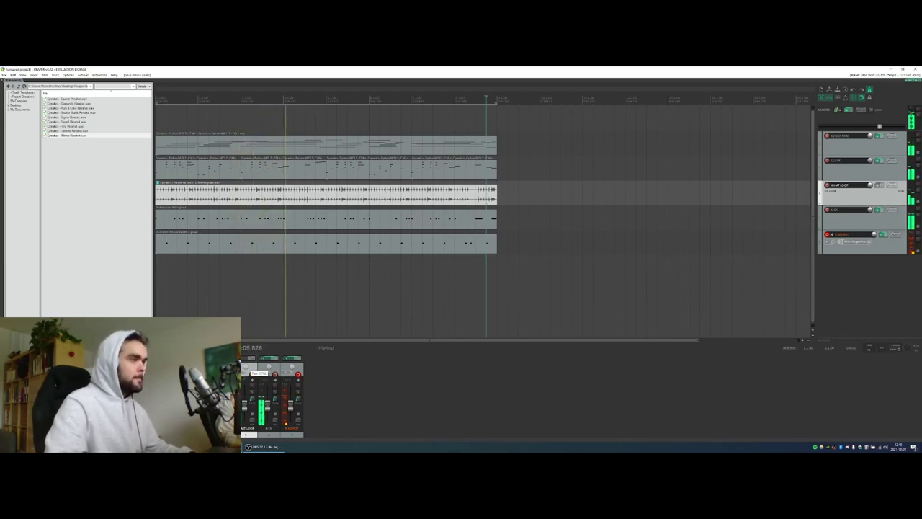
Adjust the panning of the hi-hat loop track and add the ReaEQ plugin to it.
left_click_drag(251, 369, 252, 369)
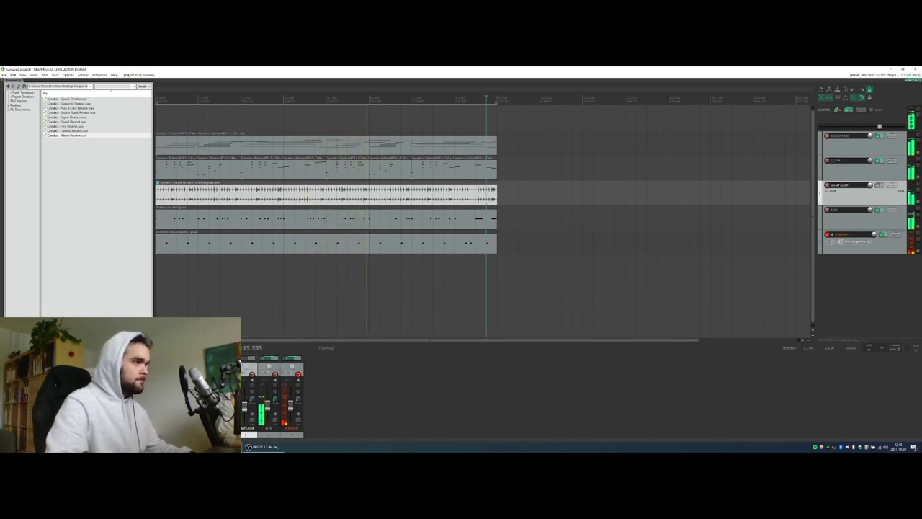
key("f")
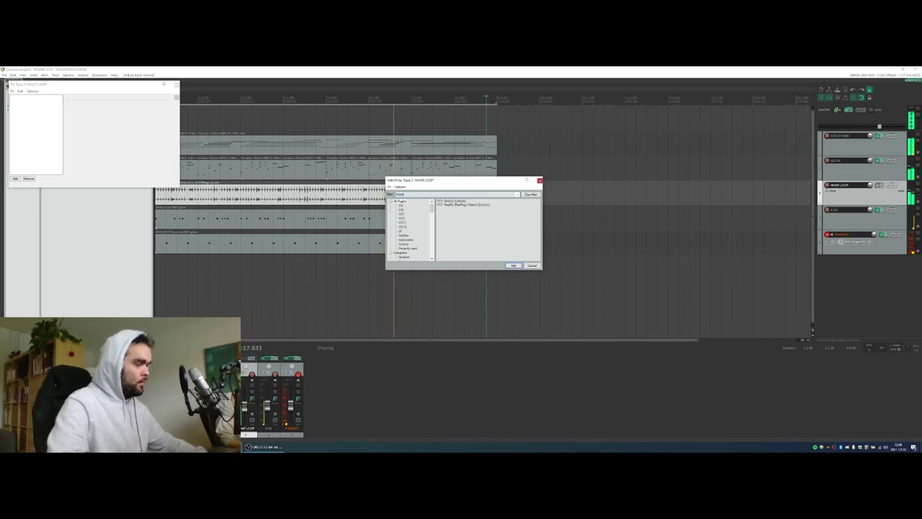
double_click(446, 203)
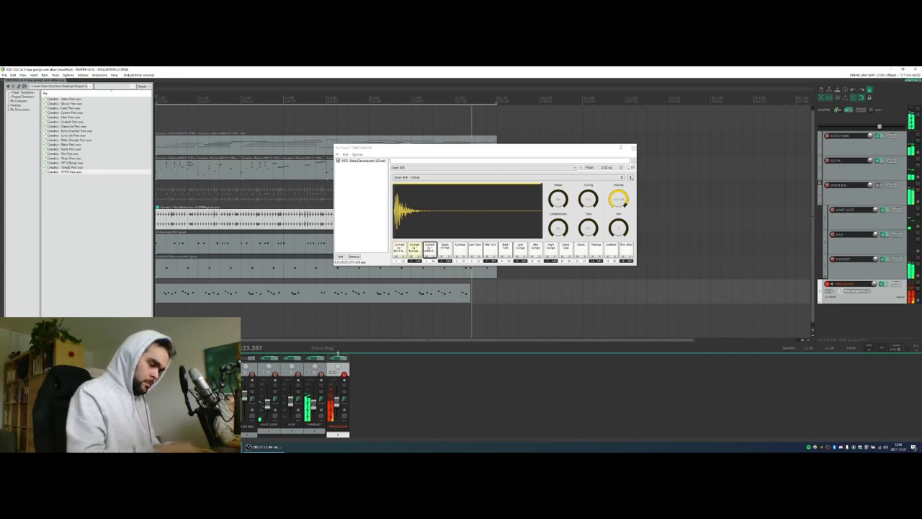
Finish recording the percussion pattern as MIDI on its track and play the arrangement.
key("space")
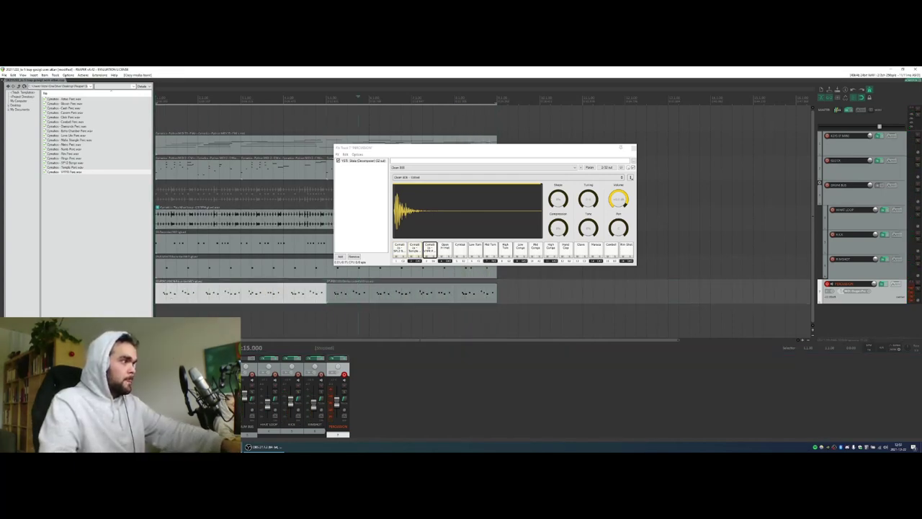
key("space")
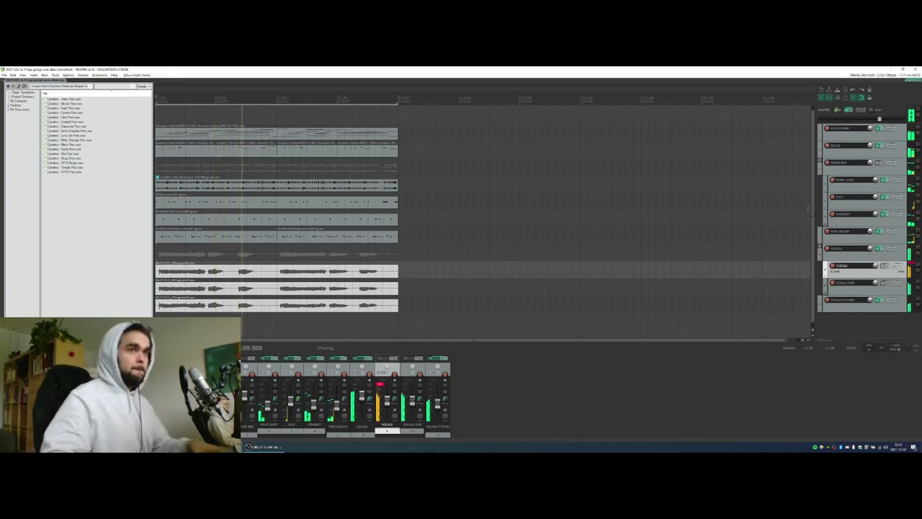
Review the kick, VOCALS and VOCALS DUB tracks in the mix while the arrangement plays.
left_click(850, 205)
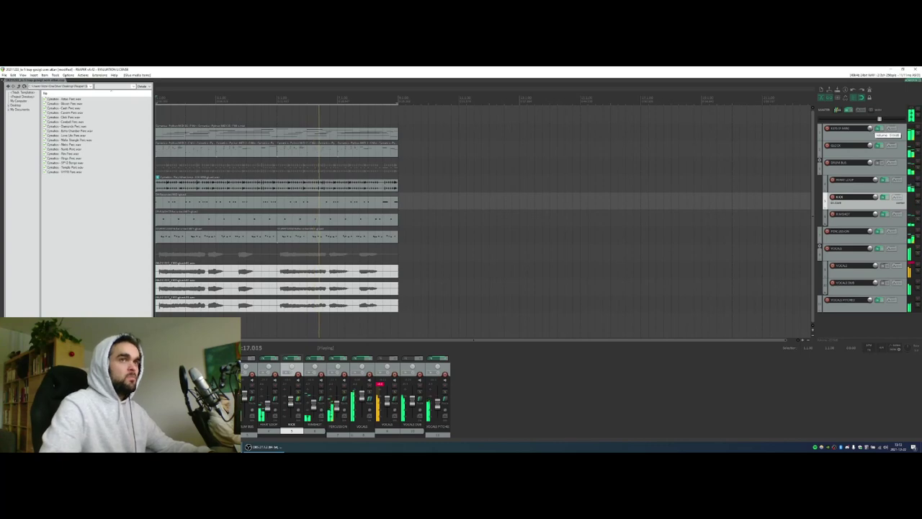
left_click_drag(879, 119, 878, 123)
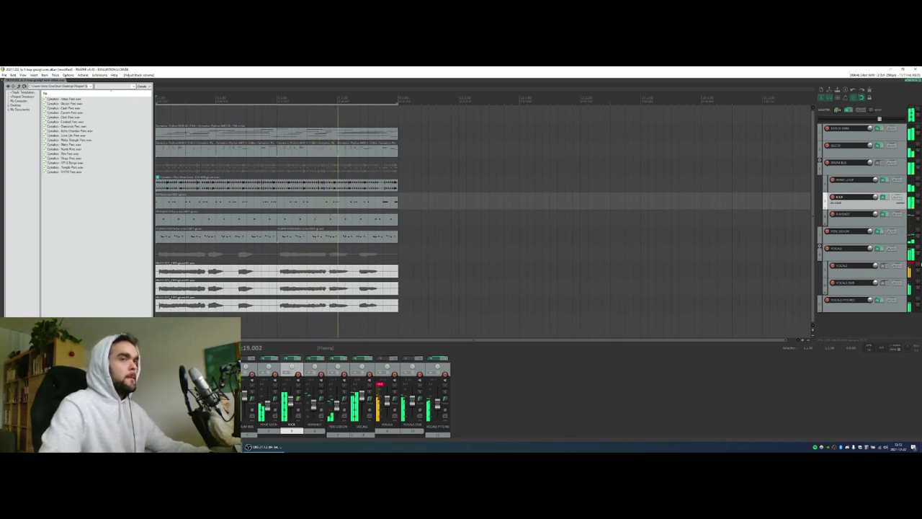
left_click(888, 251)
left_click(888, 268)
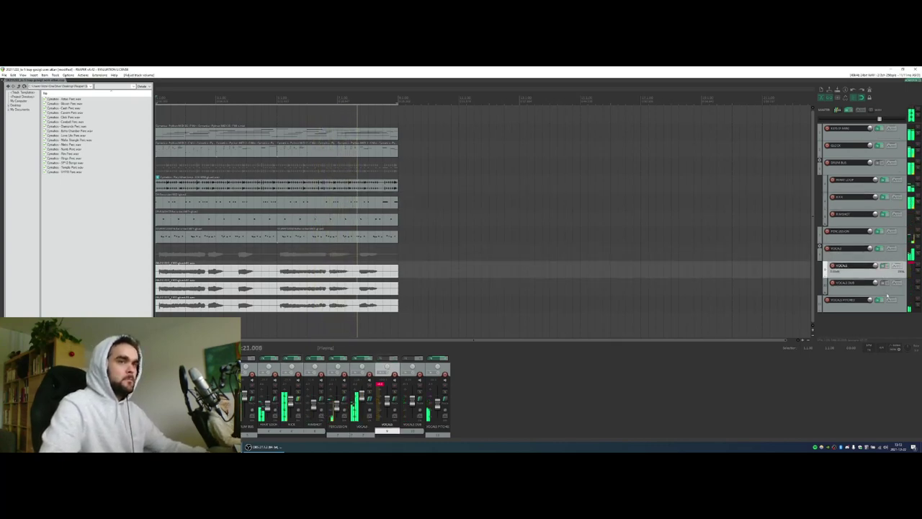
left_click(889, 286, "shift")
mouse_move(880, 284)
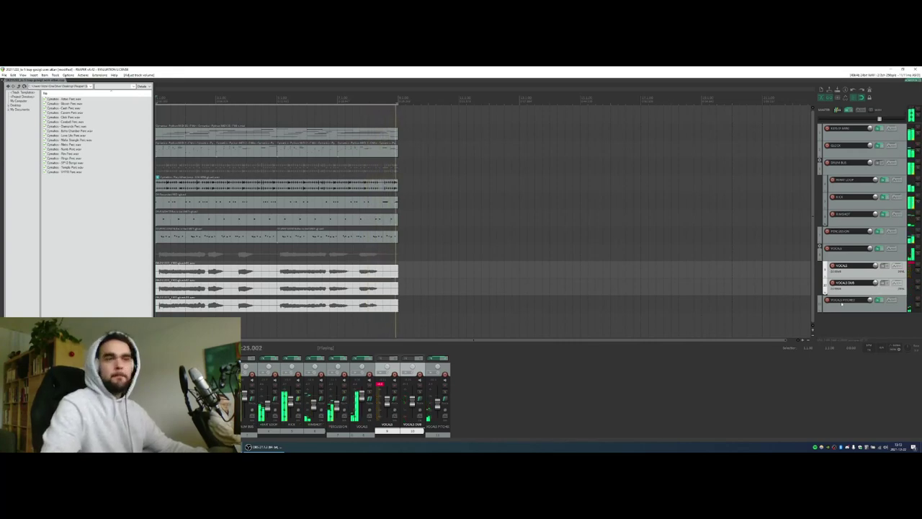
Place the percussion track inside the drum bus folder and play the arrangement from the start.
left_click(846, 231)
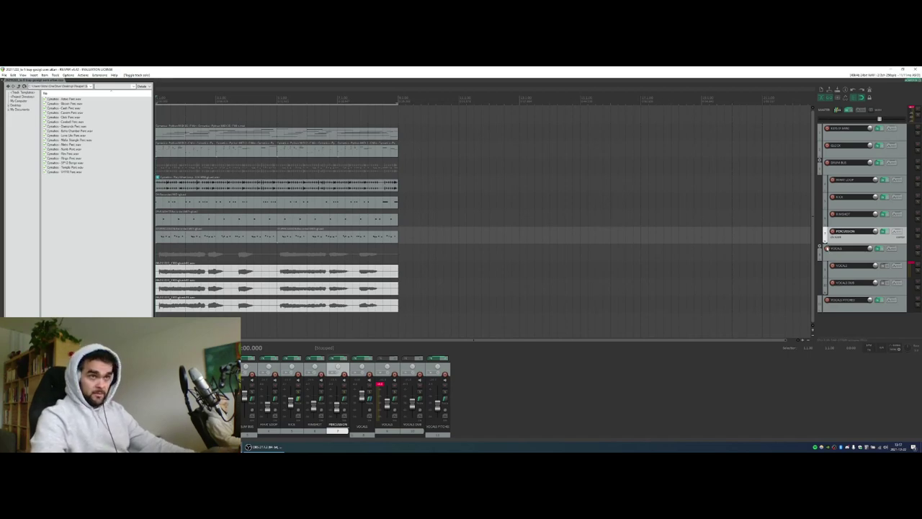
key("space")
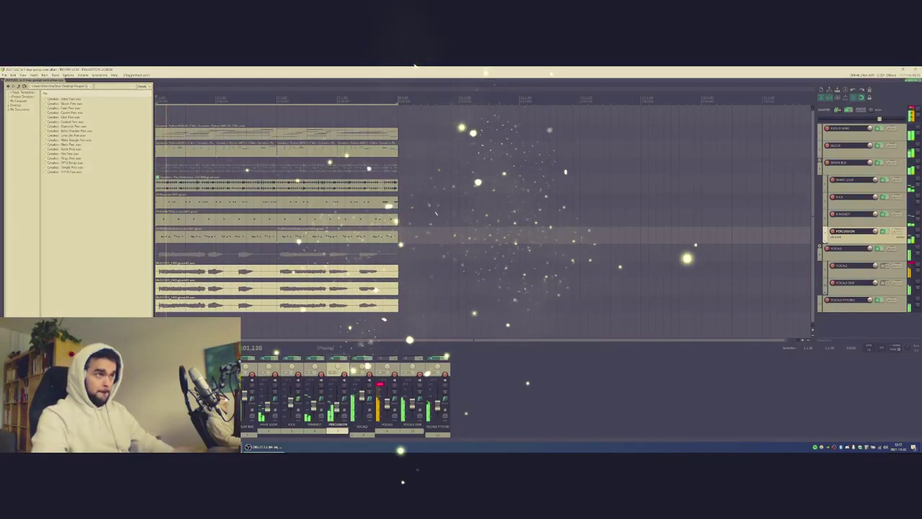